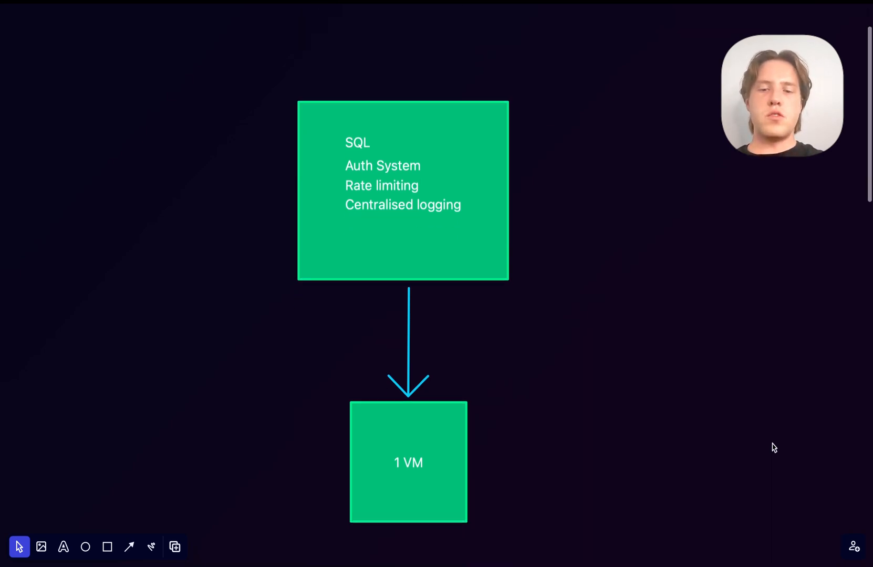
Deselect the 1 VM box and switch to the freehand pen tool
click(436, 466)
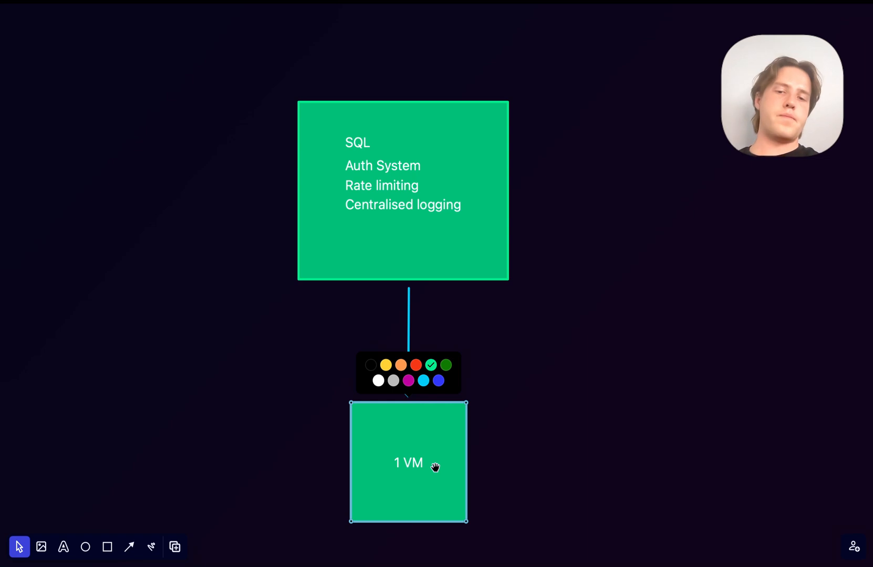
click(535, 442)
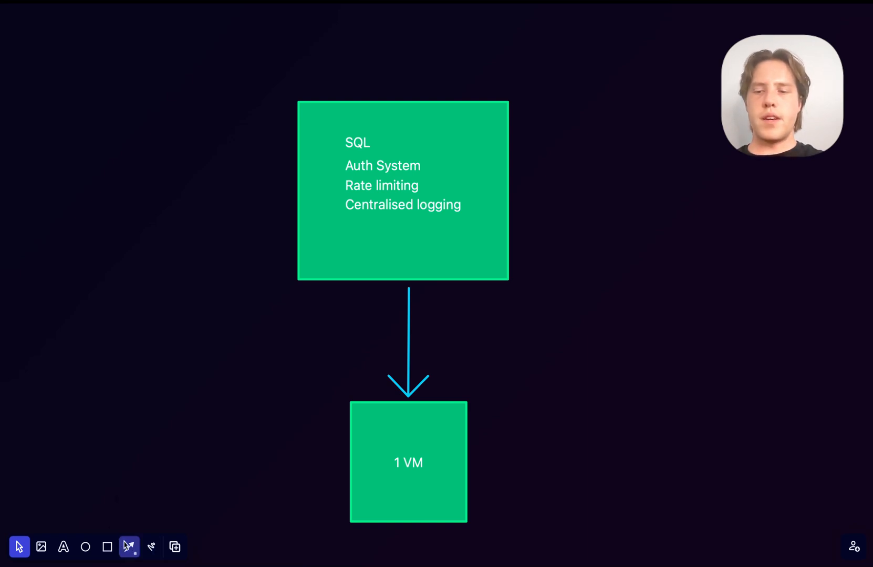
click(129, 547)
click(151, 547)
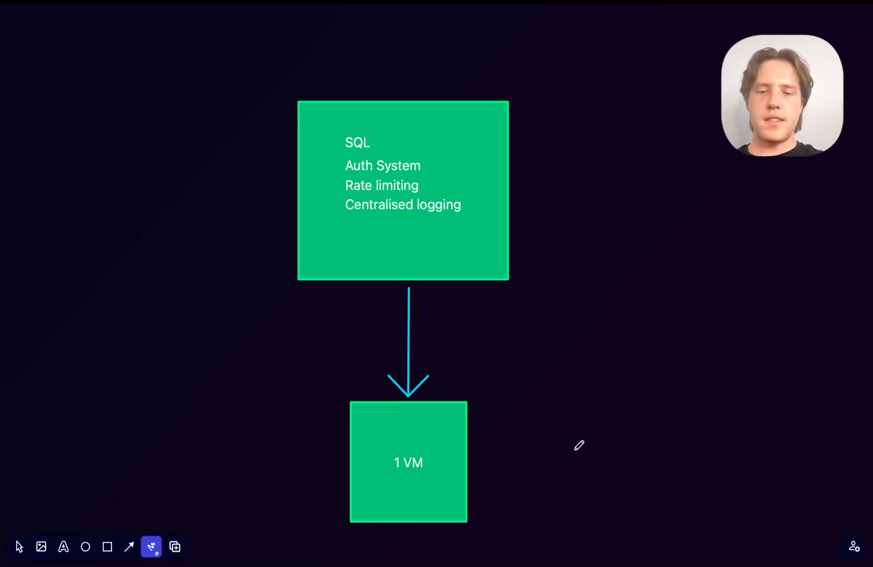
Draw a rising scaling curve right of 1 VM and handwrite '1 GB' at its low end
drag(498, 453, 694, 300)
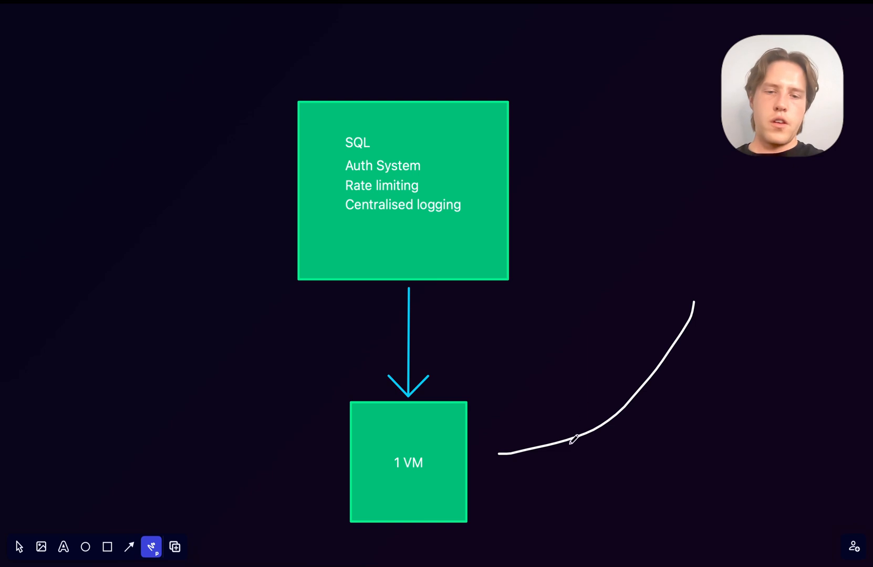
drag(513, 463, 513, 482)
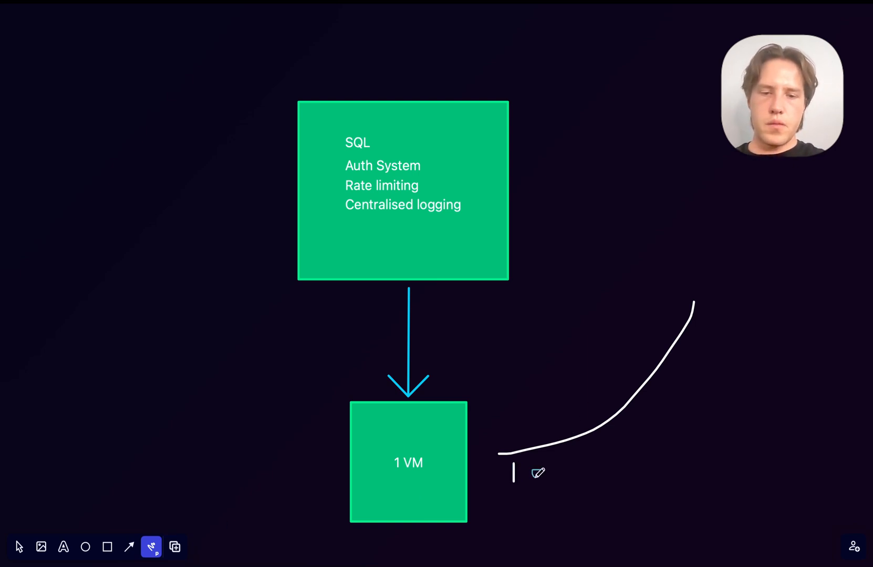
drag(538, 474, 554, 480)
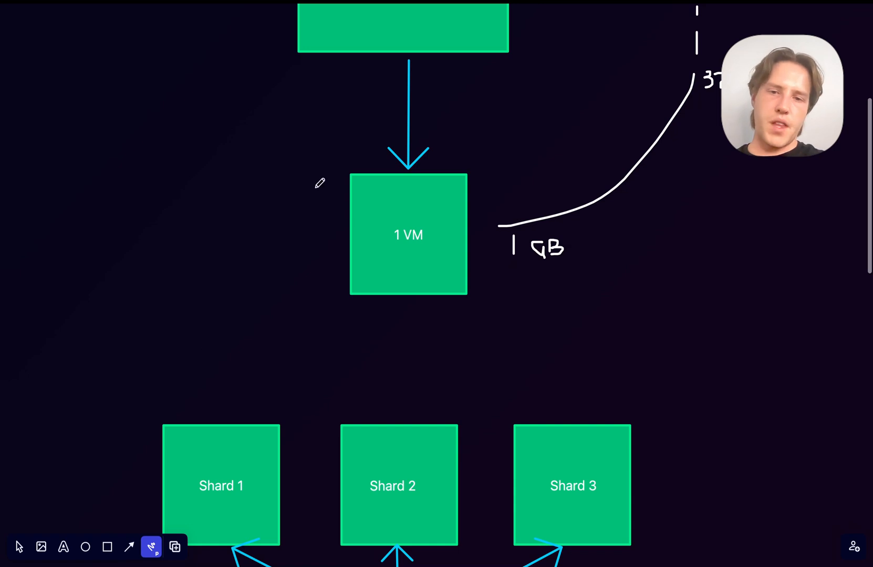
scroll(310, 232, up, 3)
scroll(307, 236, up, 2)
right_click(241, 467)
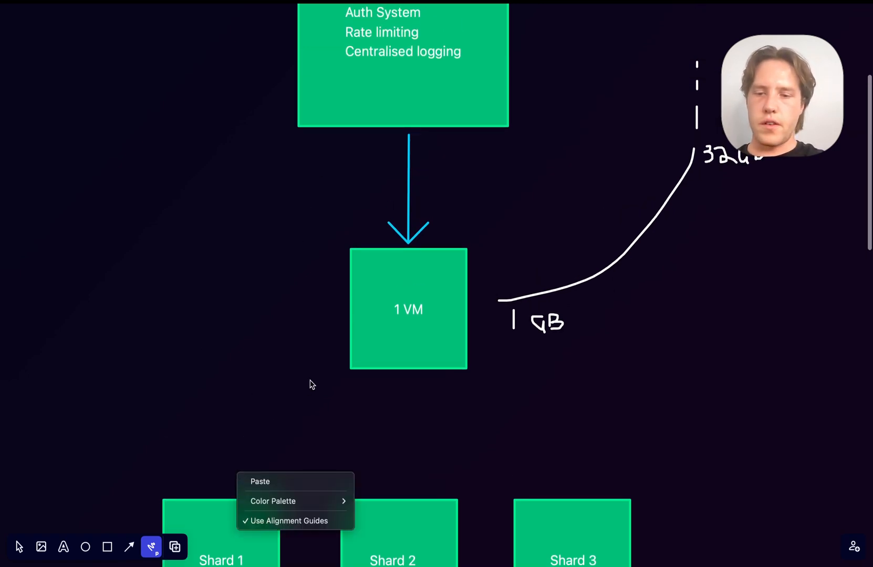
click(304, 399)
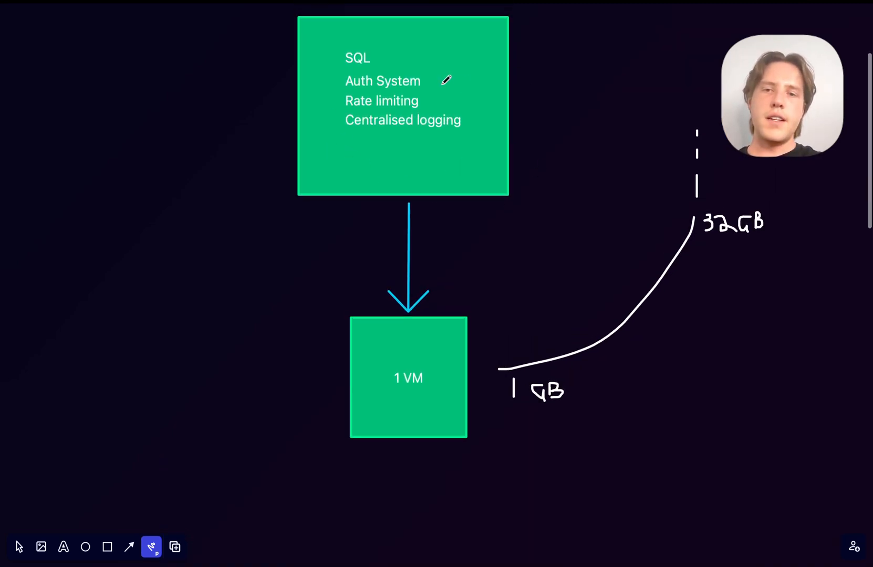
scroll(454, 175, down, 2)
scroll(454, 175, down, 1)
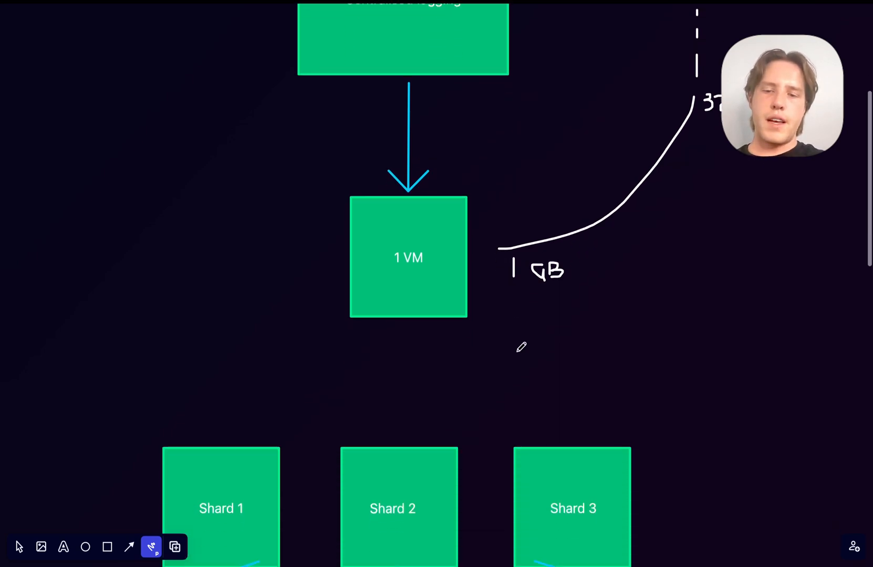
scroll(521, 347, down, 5)
scroll(521, 347, down, 5)
scroll(521, 347, down, 4)
scroll(521, 347, down, 2)
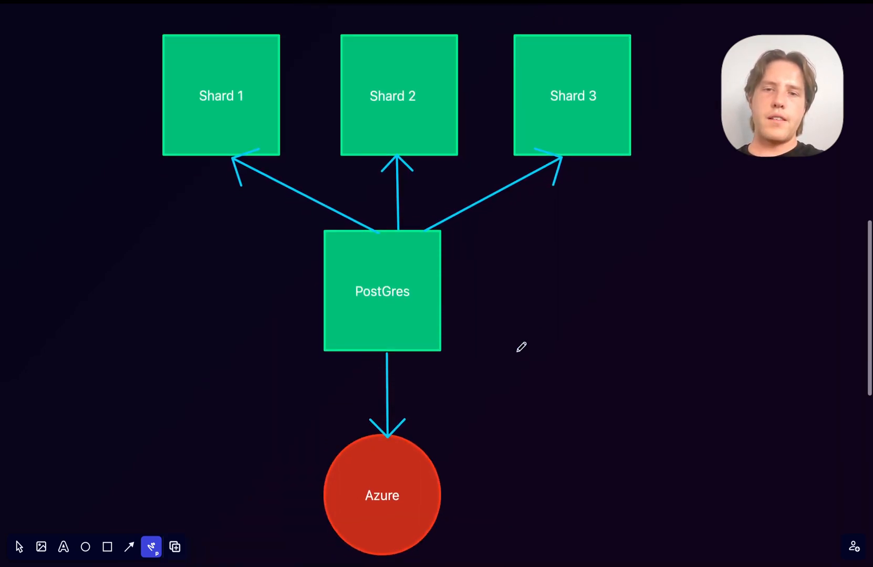